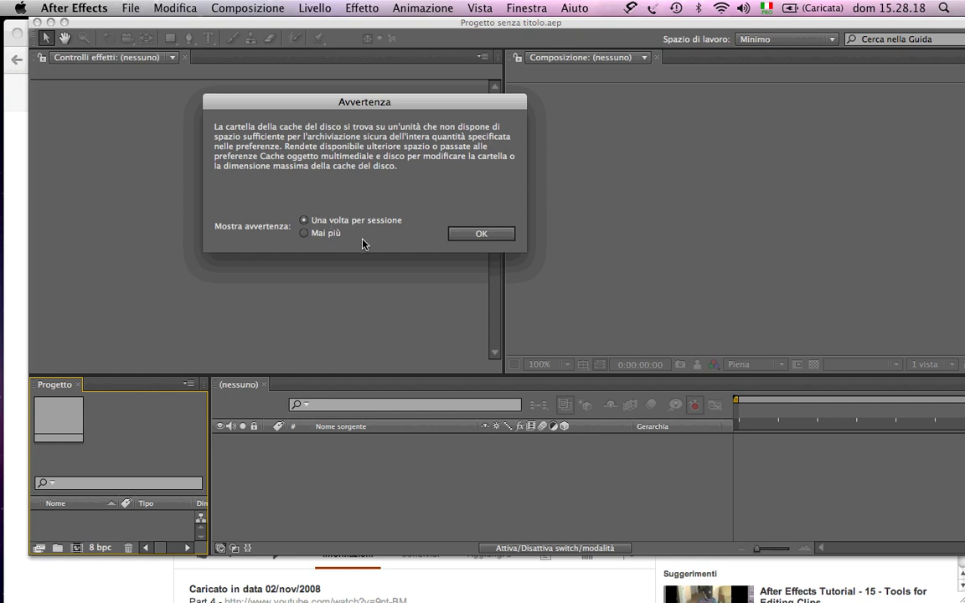
Step: Dismiss the disk-cache warning and start a new composition from the welcome screen
left_click(461, 236)
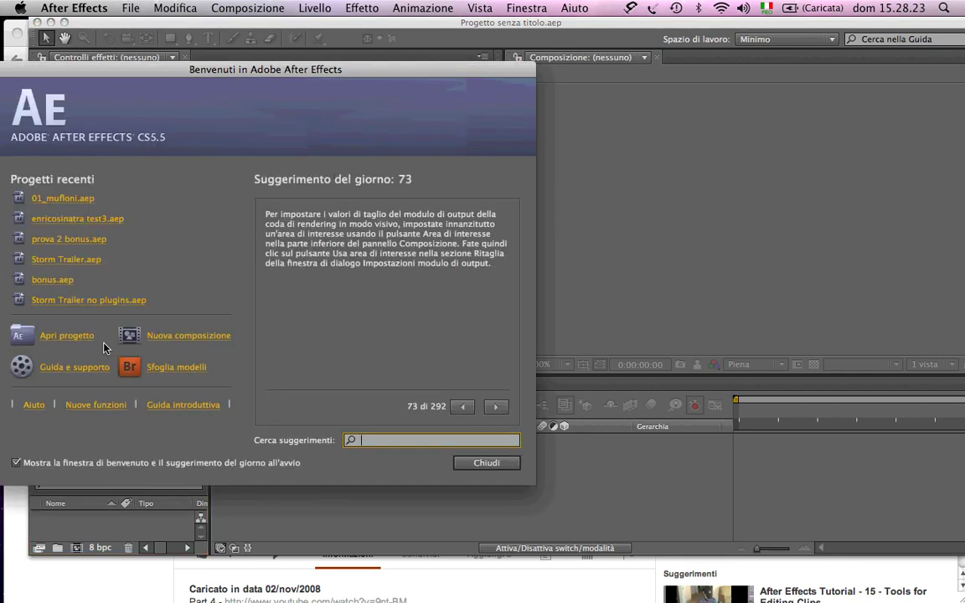
left_click_drag(86, 66, 168, 43)
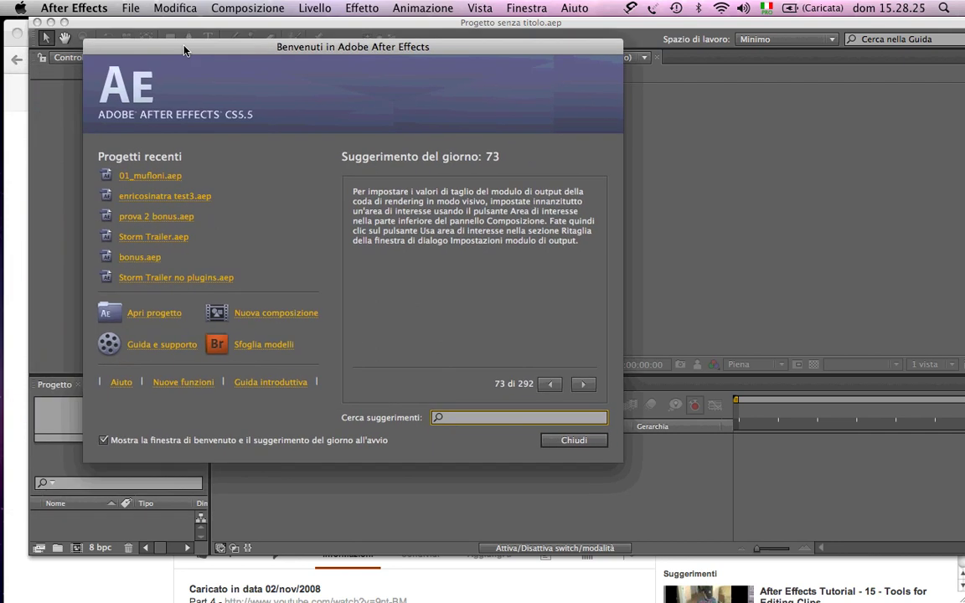
left_click(279, 310)
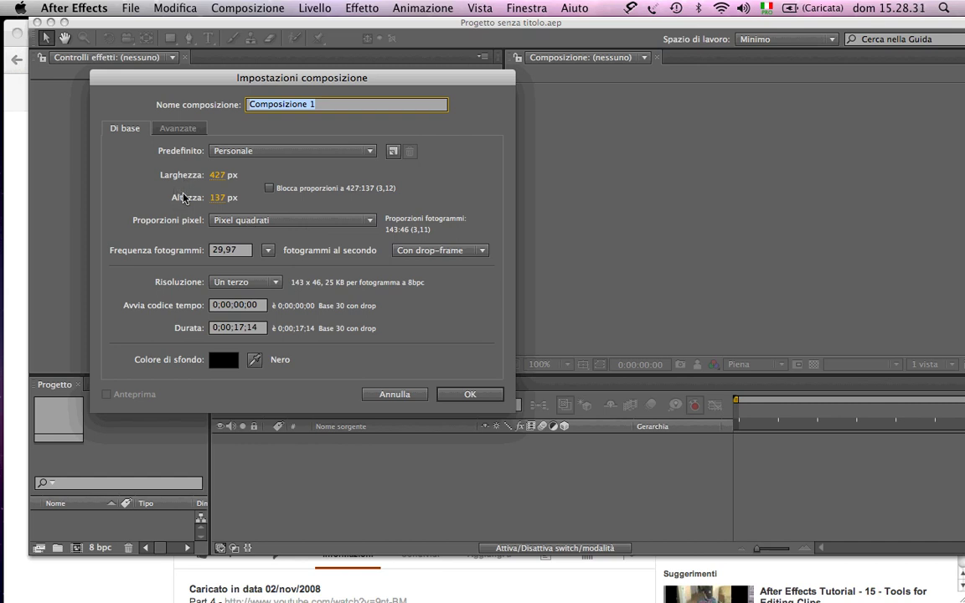
Step: Apply the HDV 1080 25 preset (1440 × 1080, 25 fps) to Composizione 1
left_click(239, 153)
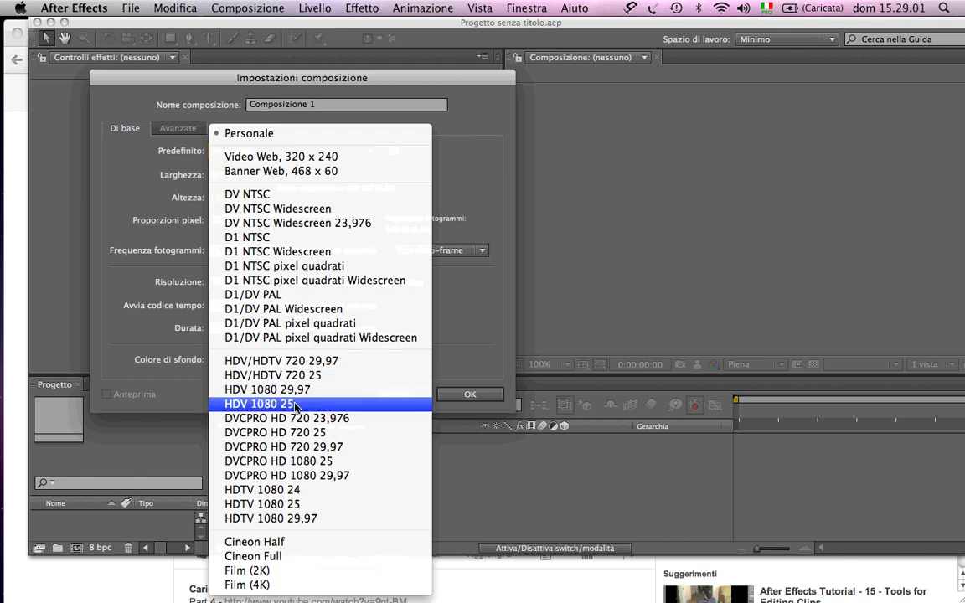
left_click(295, 406)
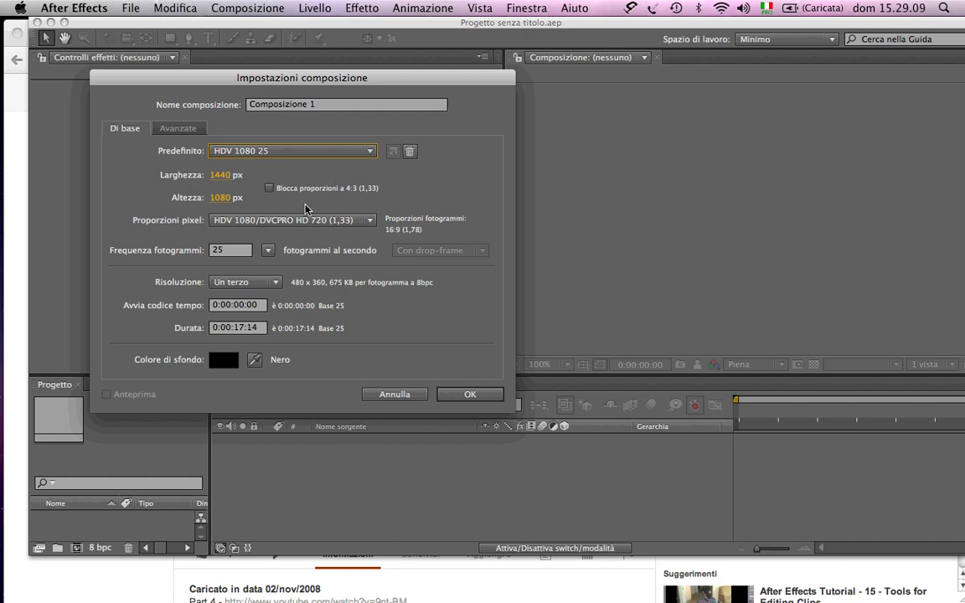
Step: Keep the black background, review the Avanzate settings, and confirm Composizione 1
left_click(224, 360)
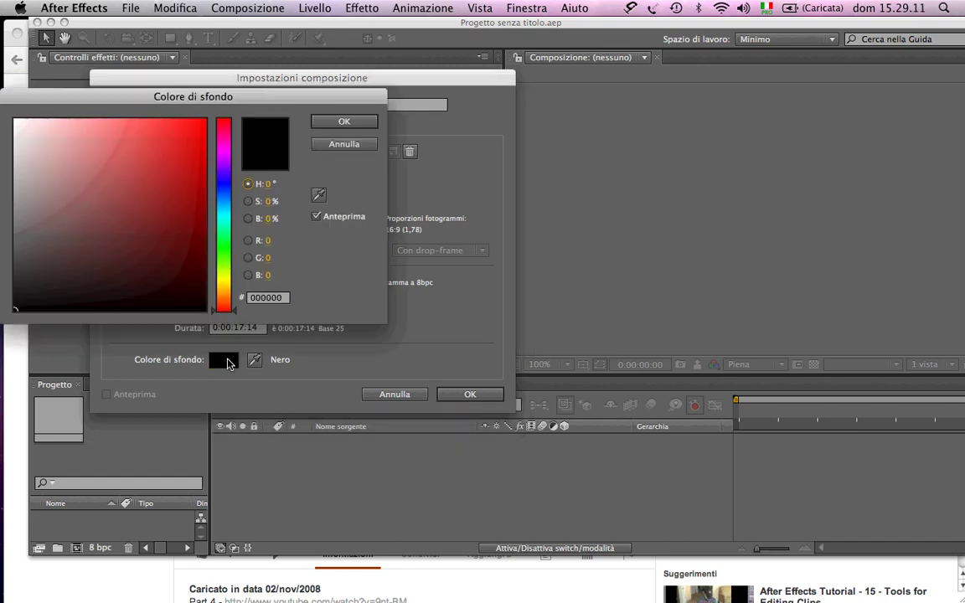
left_click(358, 144)
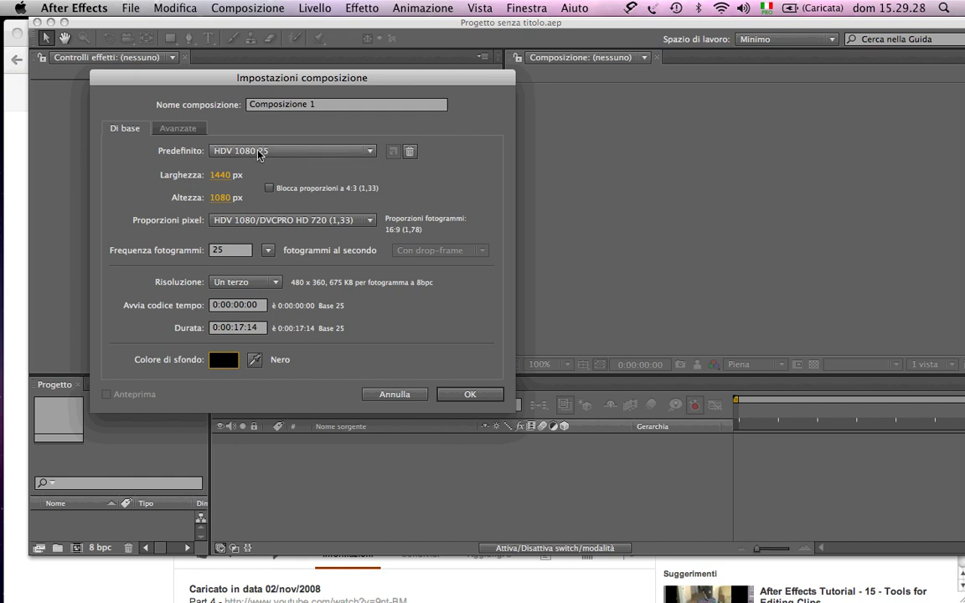
left_click(173, 130)
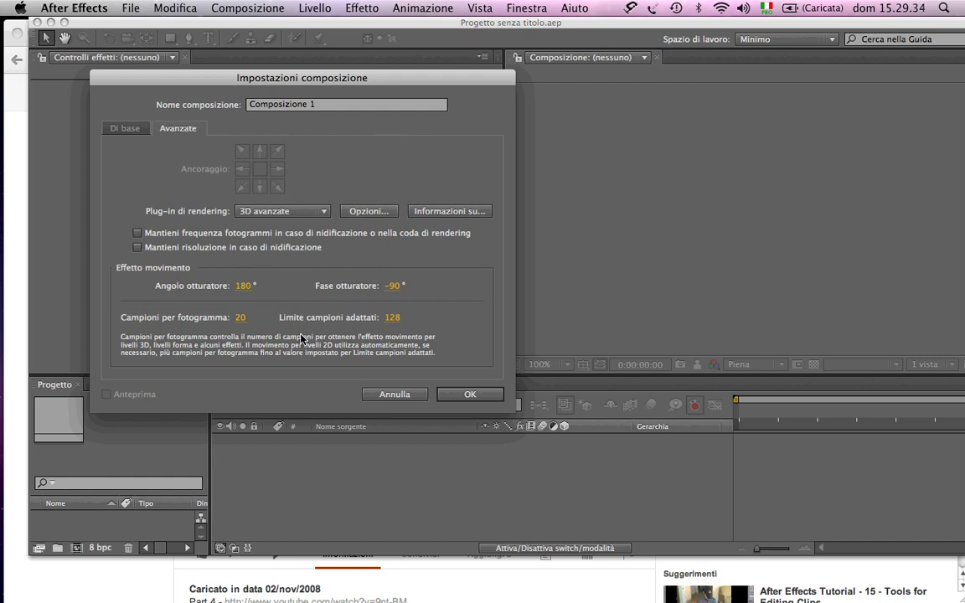
left_click(134, 132)
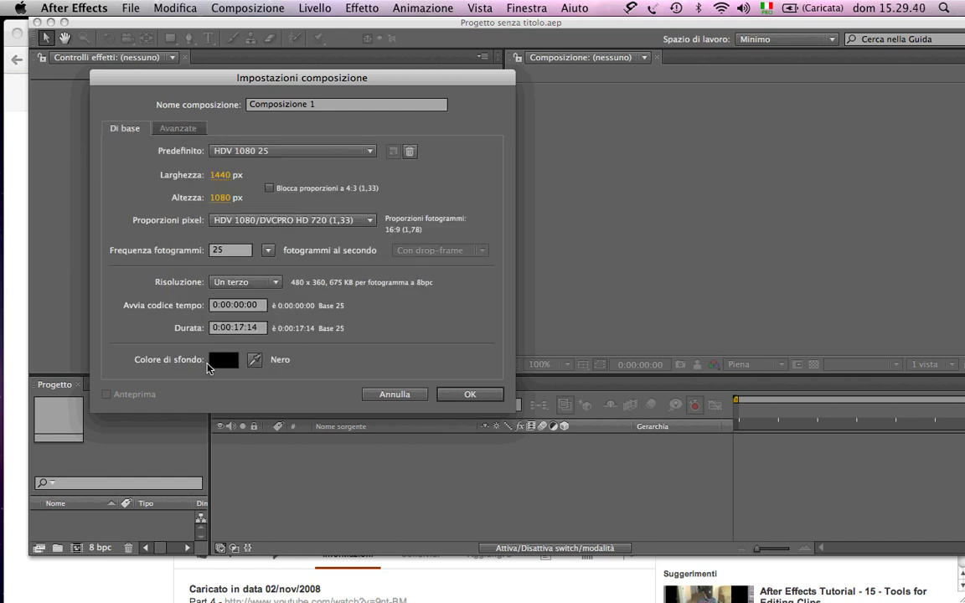
left_click(471, 393)
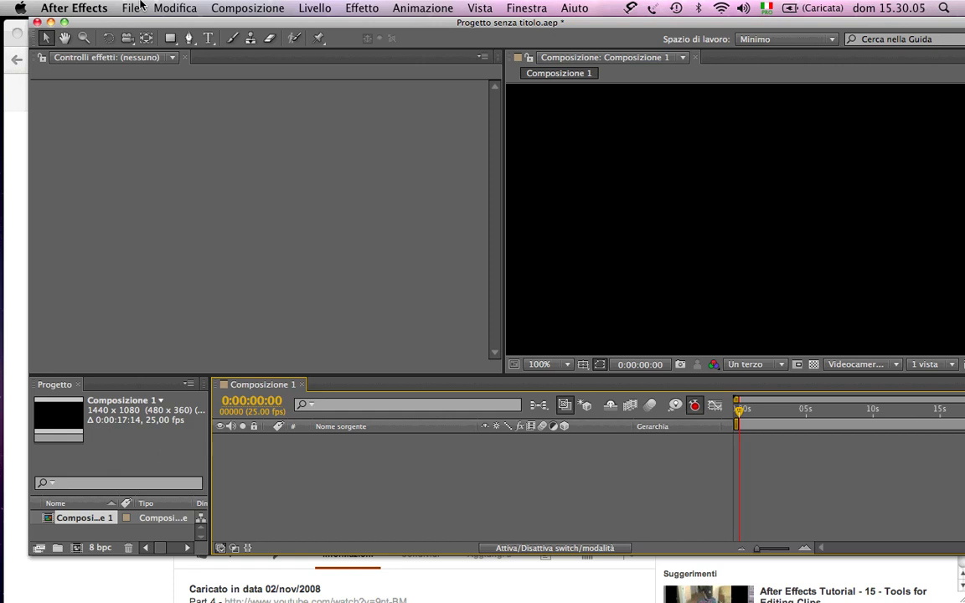
Step: Import MVI_2516.AVI from Filmati as footage, keeping all acceptable files listed
left_click(138, 7)
mouse_move(151, 202)
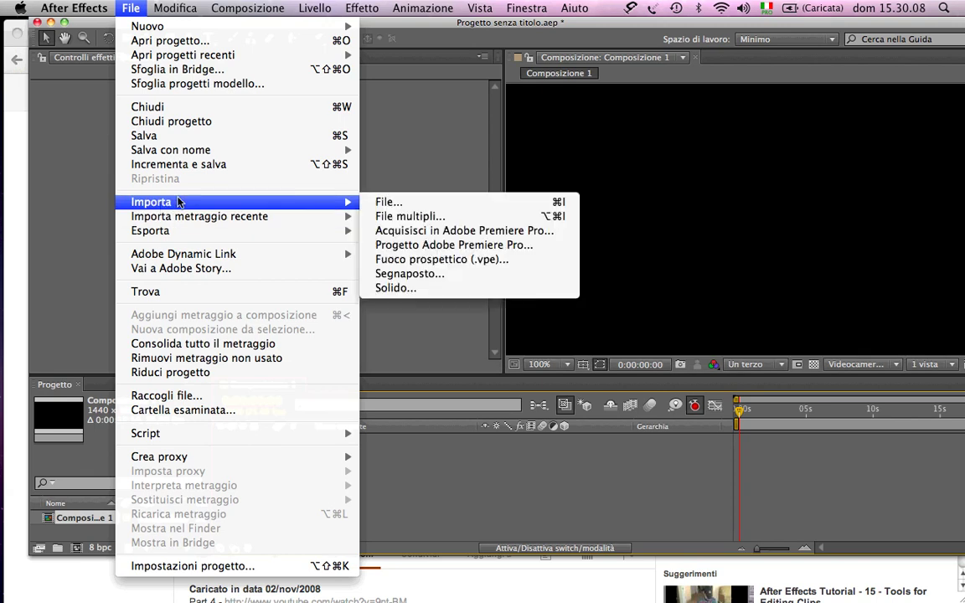
left_click(424, 202)
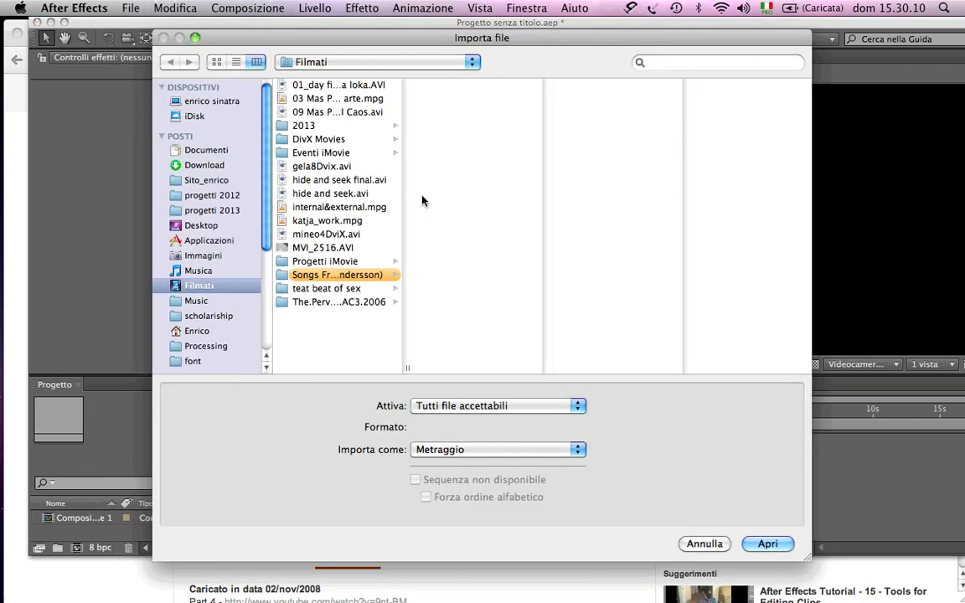
left_click(295, 247)
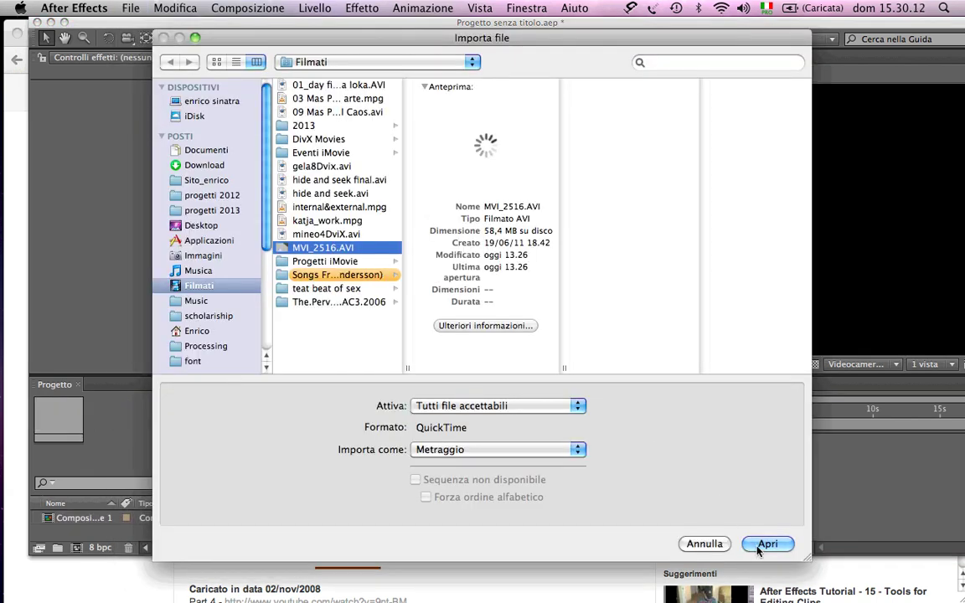
left_click(460, 450)
left_click(463, 451)
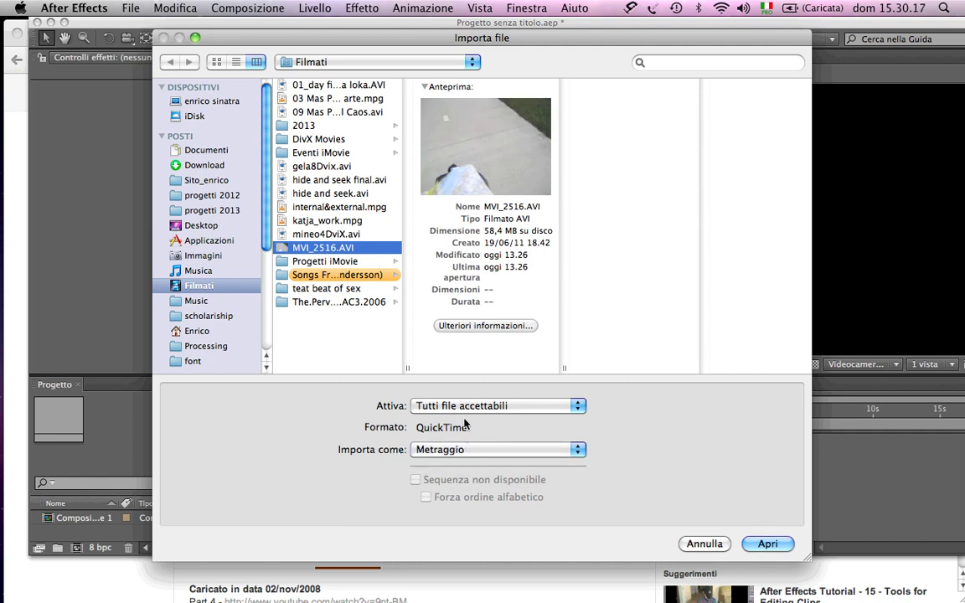
left_click(466, 407)
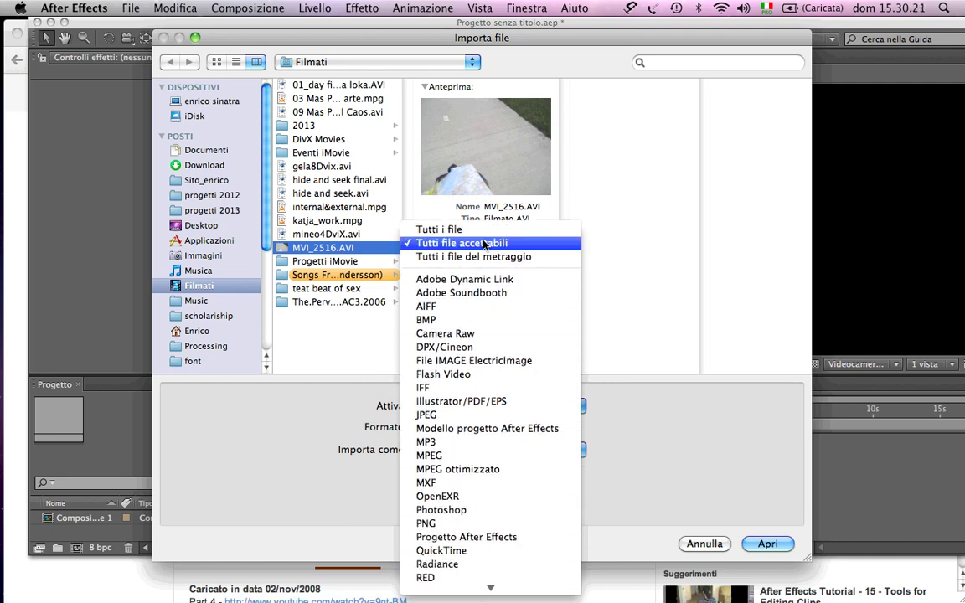
left_click(502, 244)
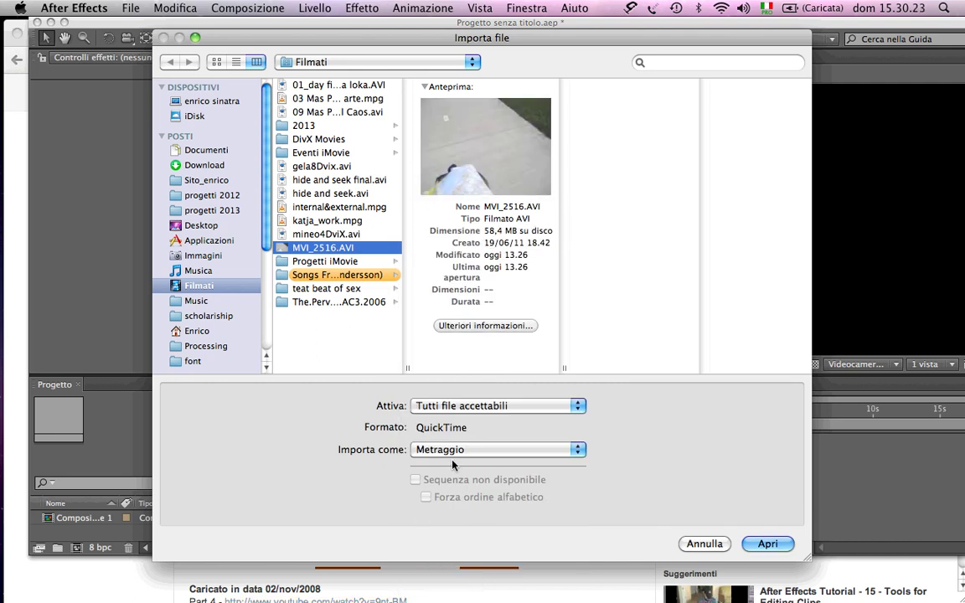
left_click(763, 546)
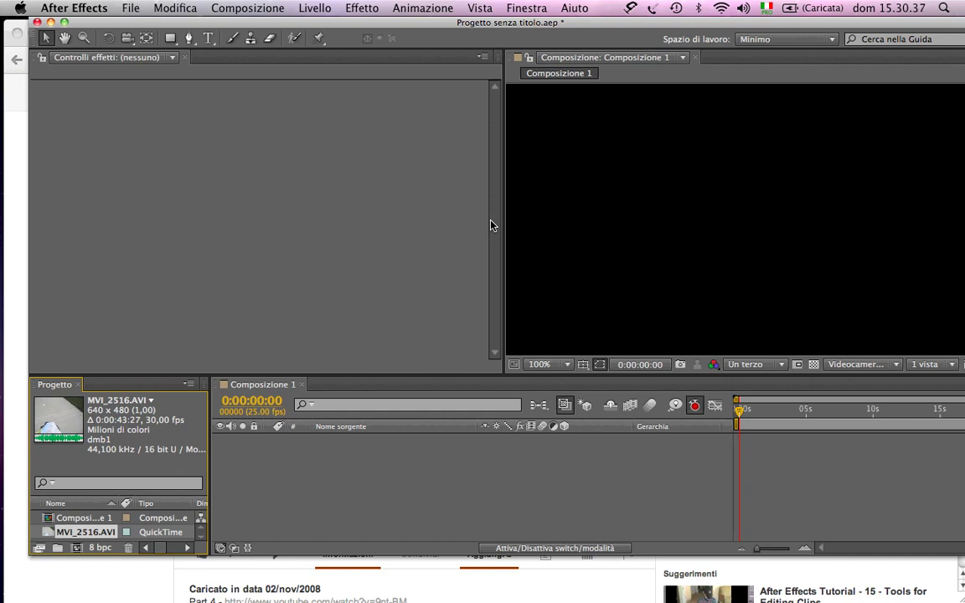
Step: Switch to the Standard workspace via Finestra > Spazio di lavoro and deselect the clip
left_click(528, 9)
mouse_move(557, 26)
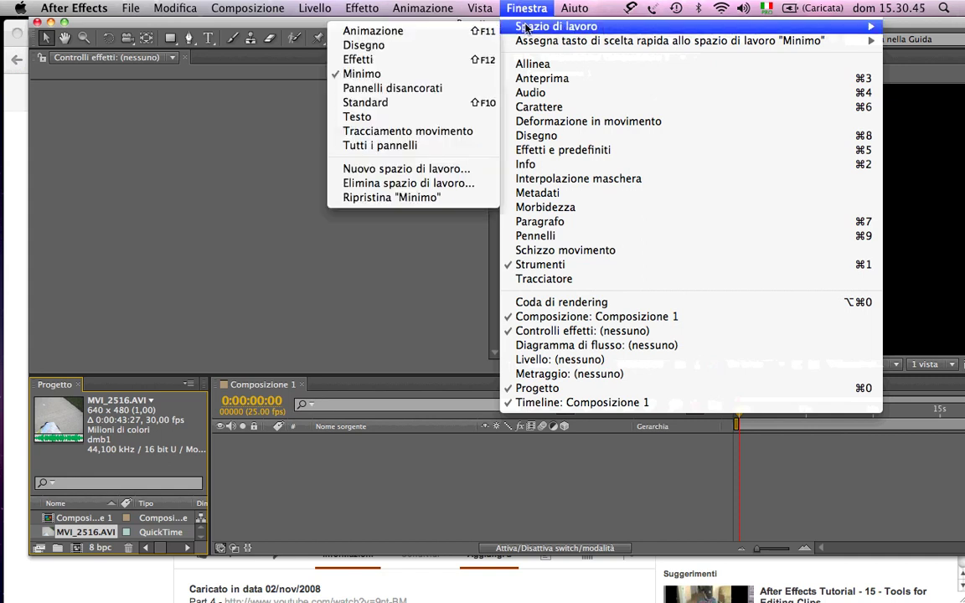
left_click(428, 103)
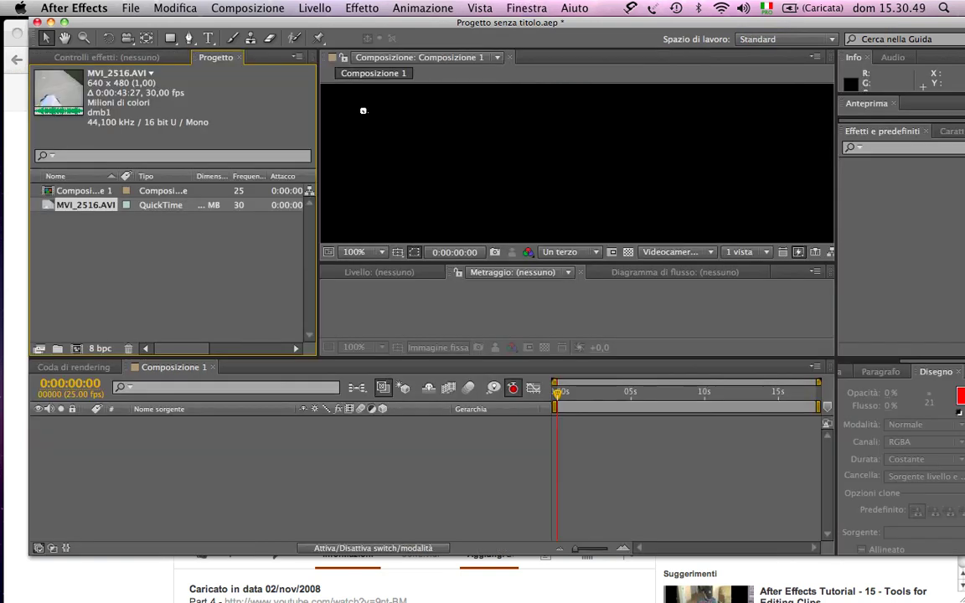
left_click(219, 476)
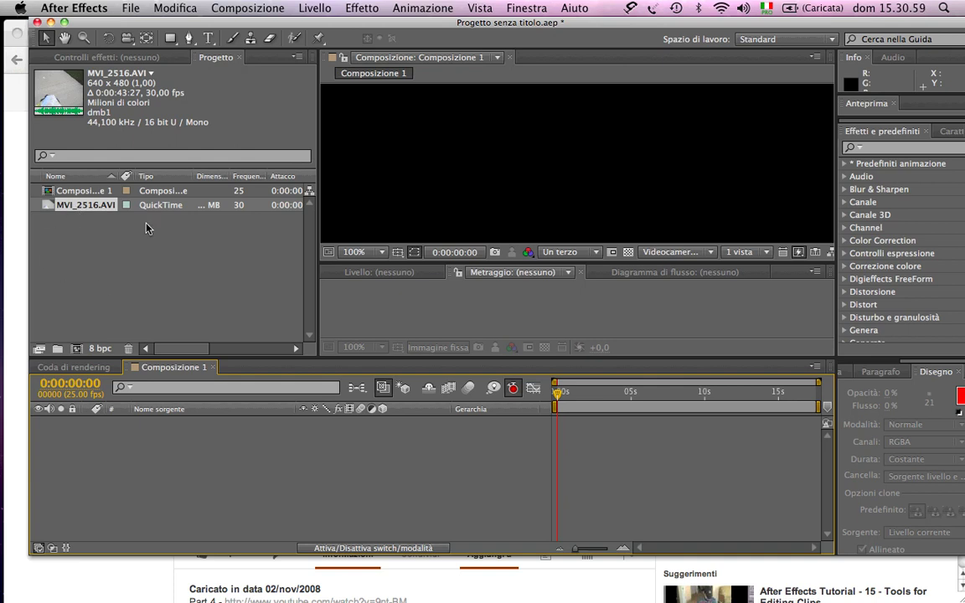
left_click(71, 268)
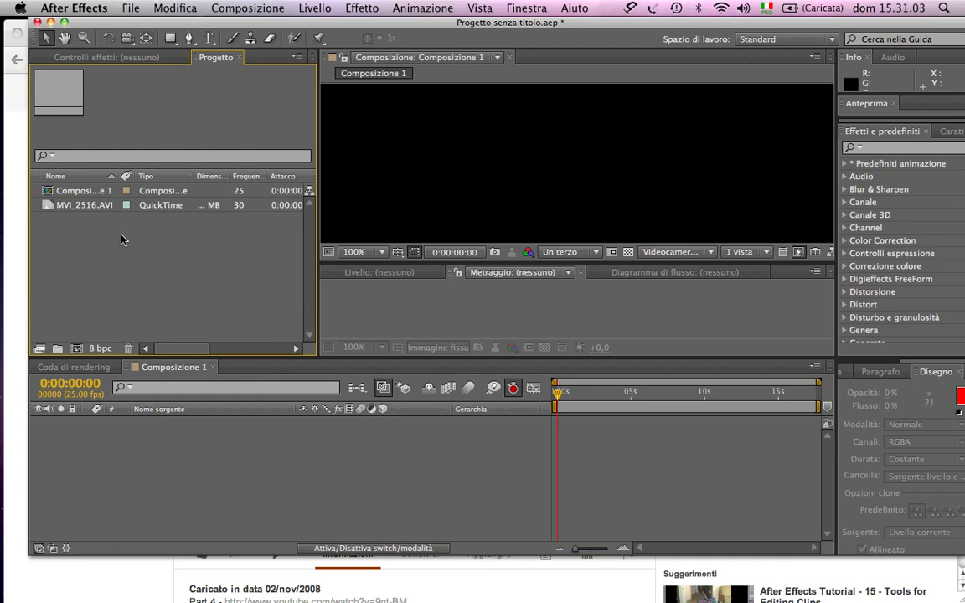
Step: Add MVI_2516.AVI to Composizione 1, zoom the viewer to 25%, and stretch it to fill the frame
left_click(139, 426)
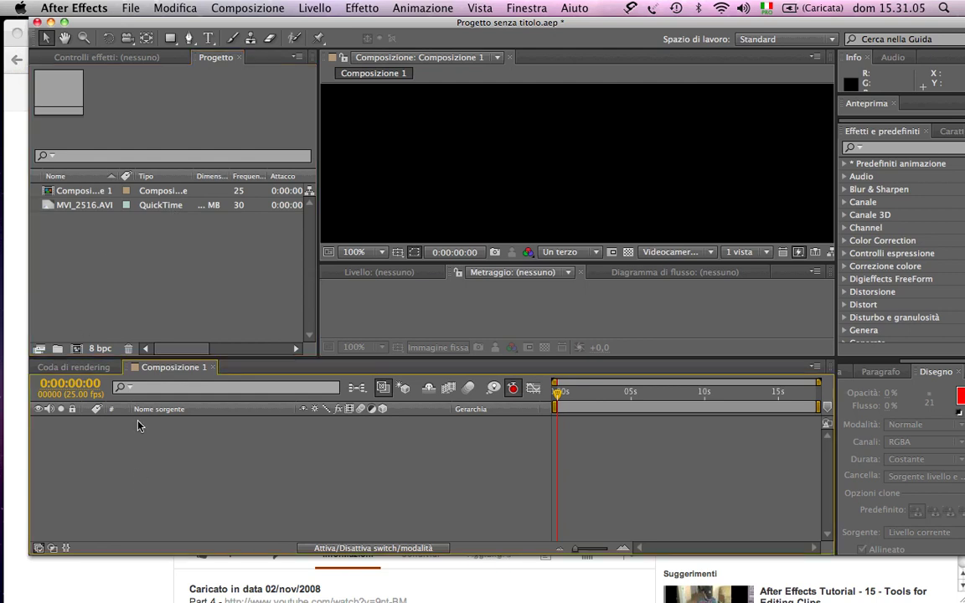
left_click_drag(59, 205, 130, 468)
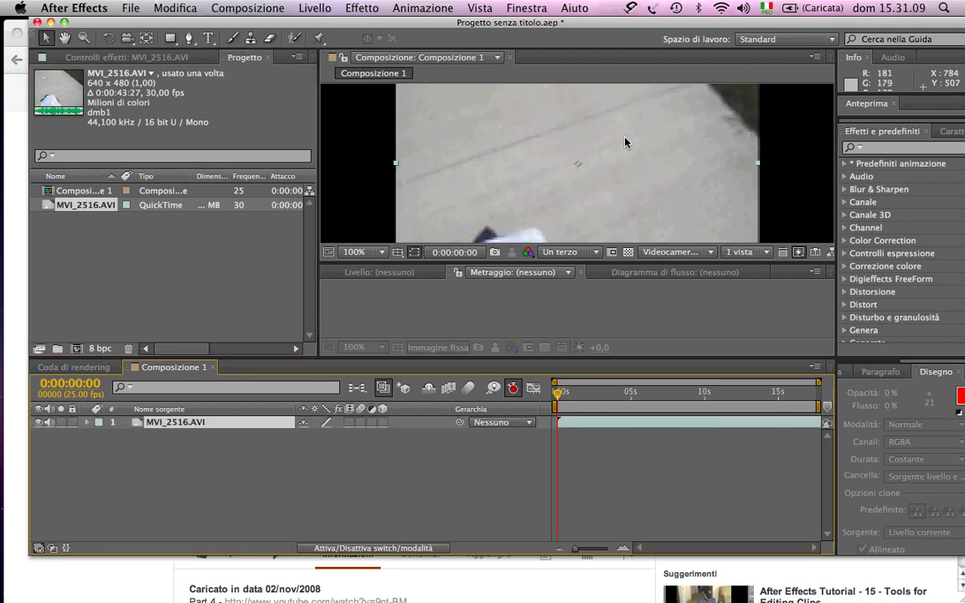
left_click(401, 271)
left_click(537, 154)
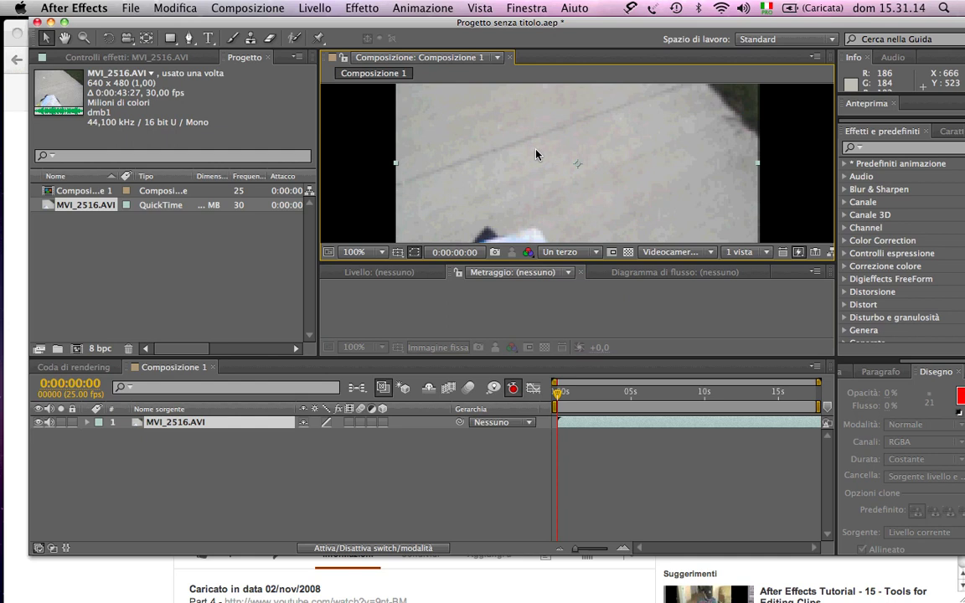
key("comma")
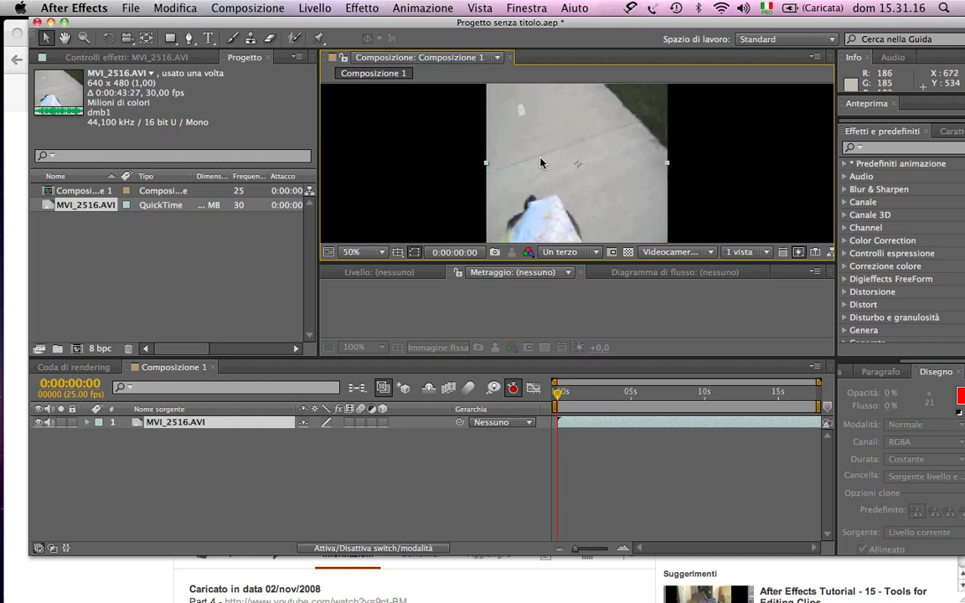
key("comma")
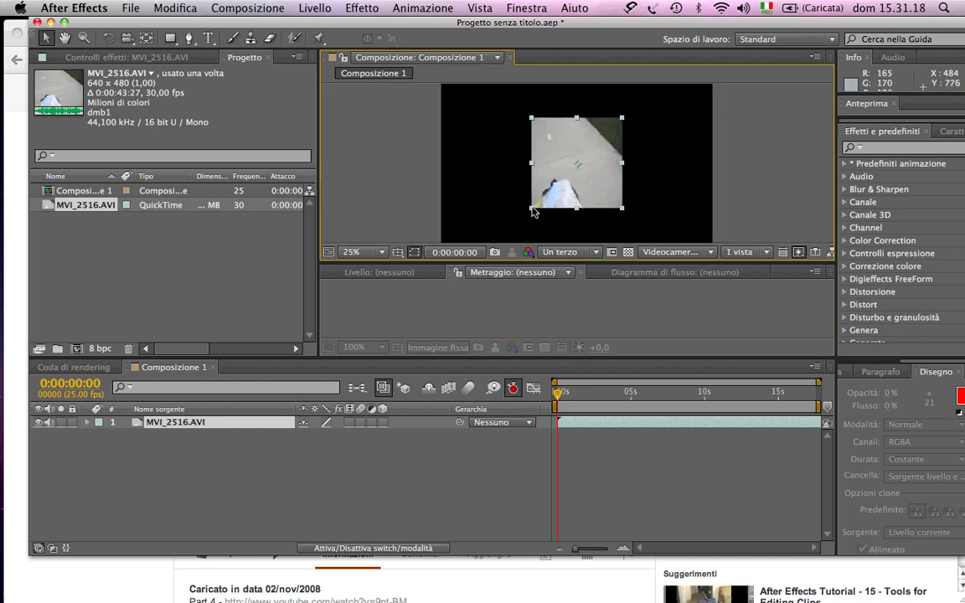
mouse_move(532, 208)
left_mouse_down()
mouse_move(454, 234)
mouse_move(442, 248)
left_mouse_up()
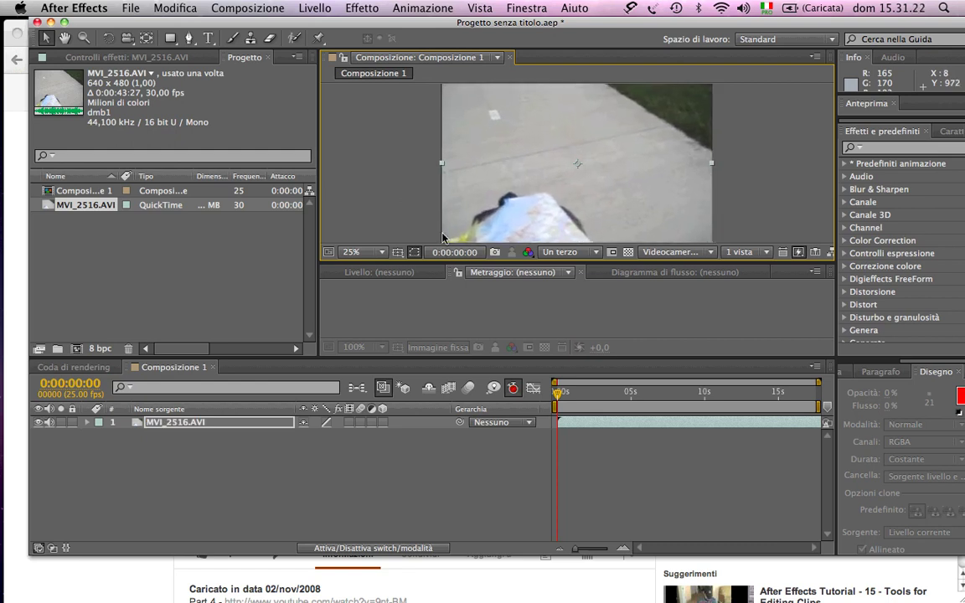
Step: Reselect the video layer and move playback to about 0:00:04:18
left_click(742, 167)
left_click(268, 481)
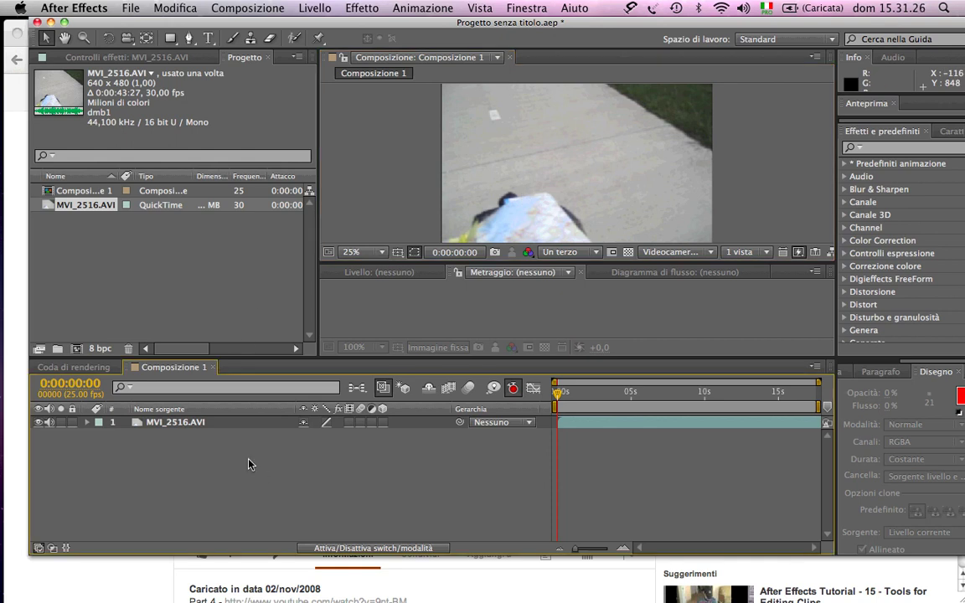
left_click(170, 256)
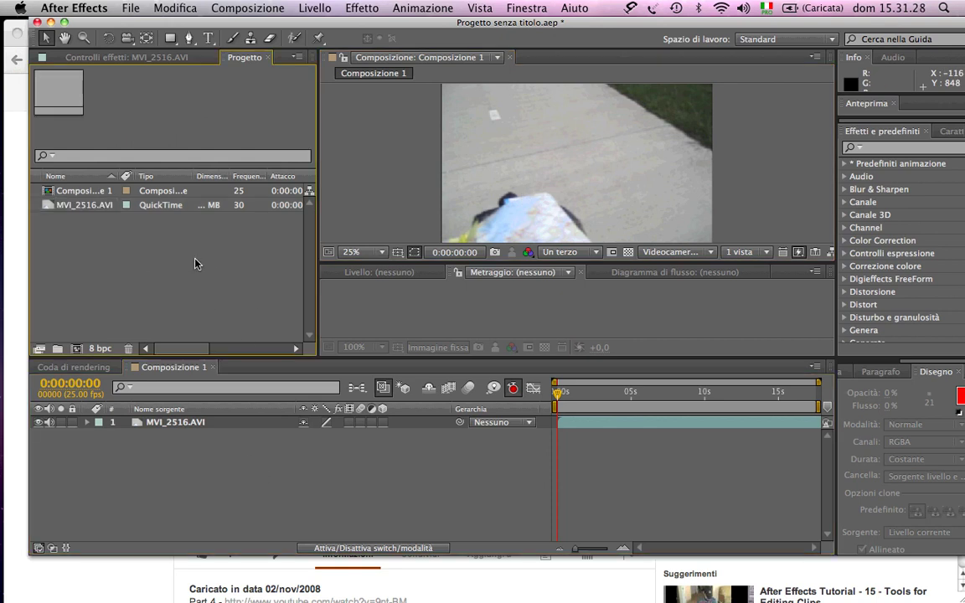
left_click(214, 489)
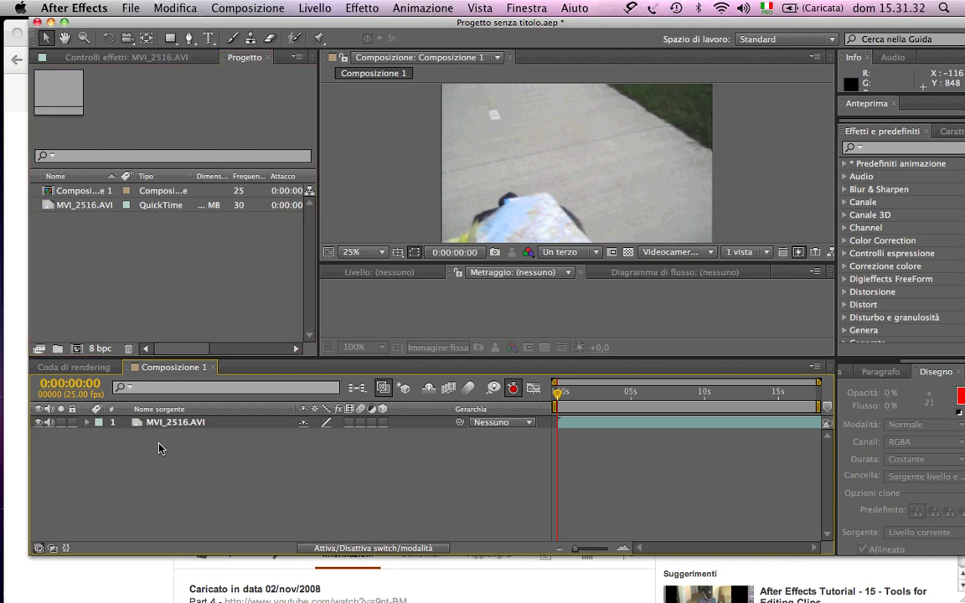
left_click(535, 295)
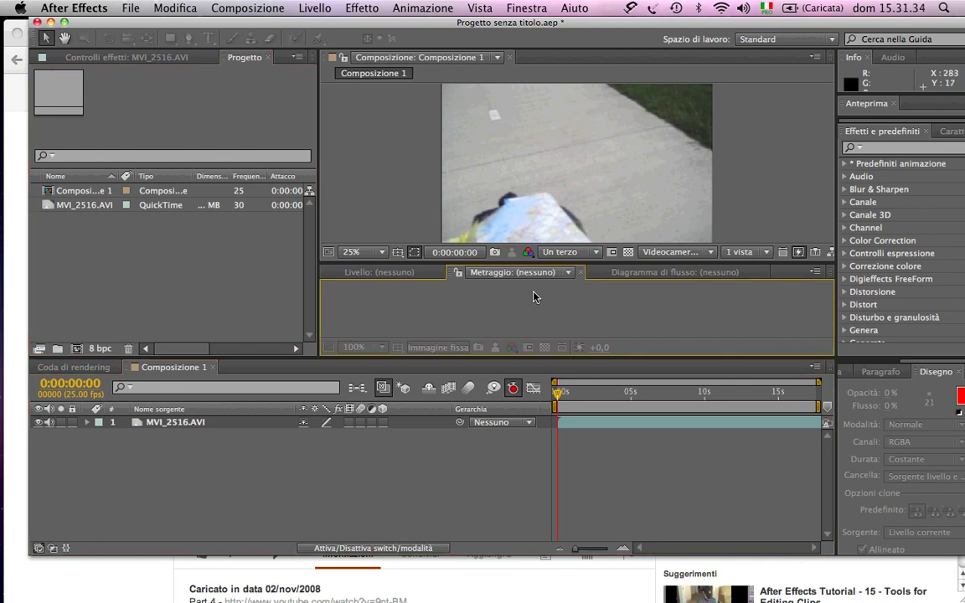
left_click(448, 173)
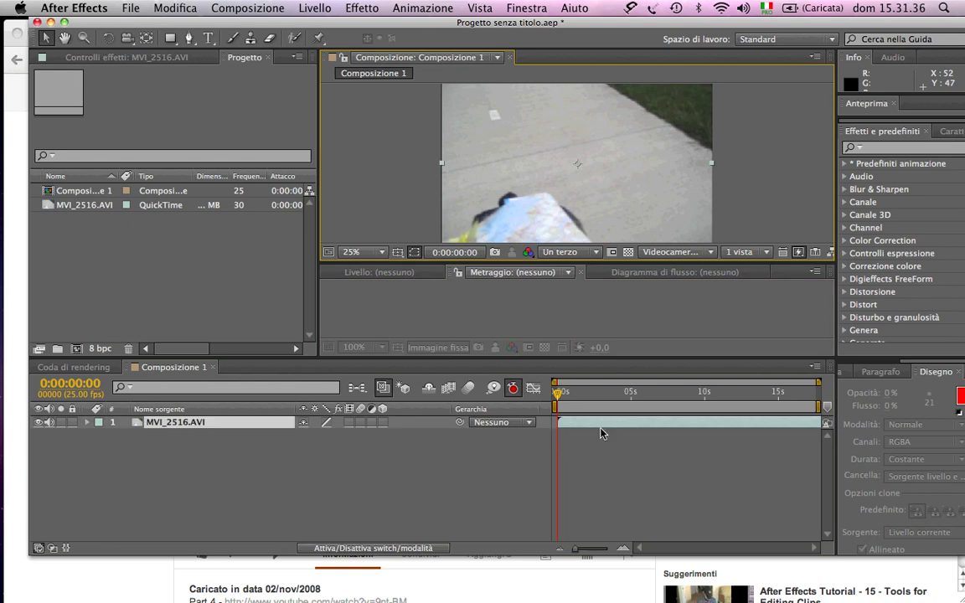
left_click_drag(553, 394, 634, 403)
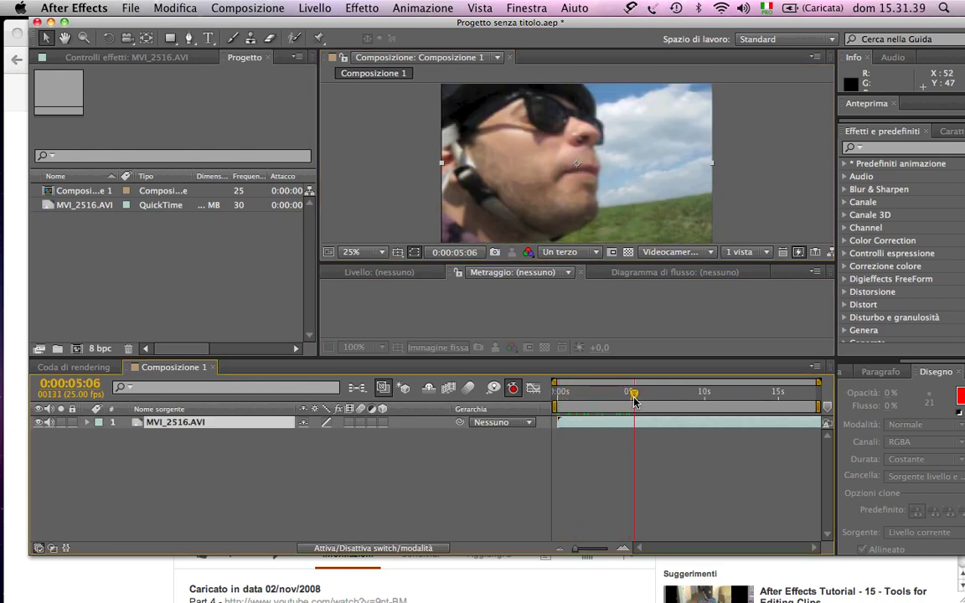
Step: Move the current time indicator to 0:00:05:06
left_click(402, 239)
left_click(405, 305)
left_click(237, 291)
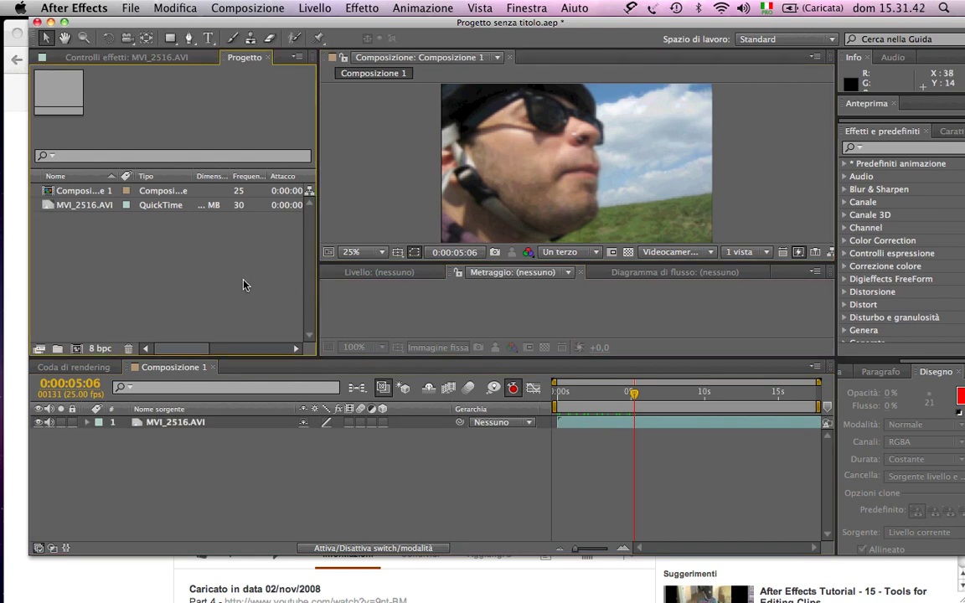
left_click(395, 188)
left_click(405, 312)
left_click(317, 504)
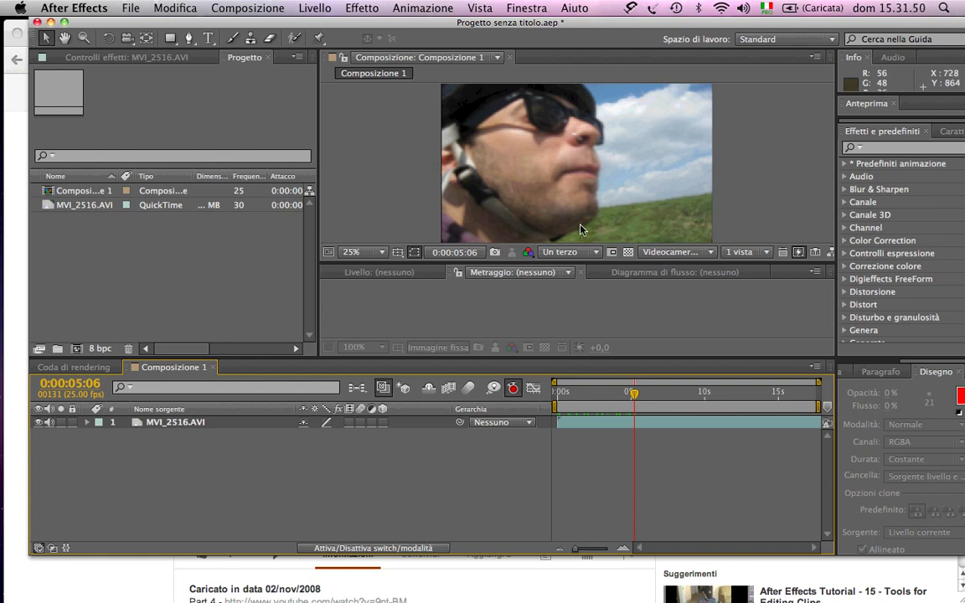
Step: Zoom the viewer to 12.5% and enlarge the clip slightly to cover the frame edges
left_click(419, 182)
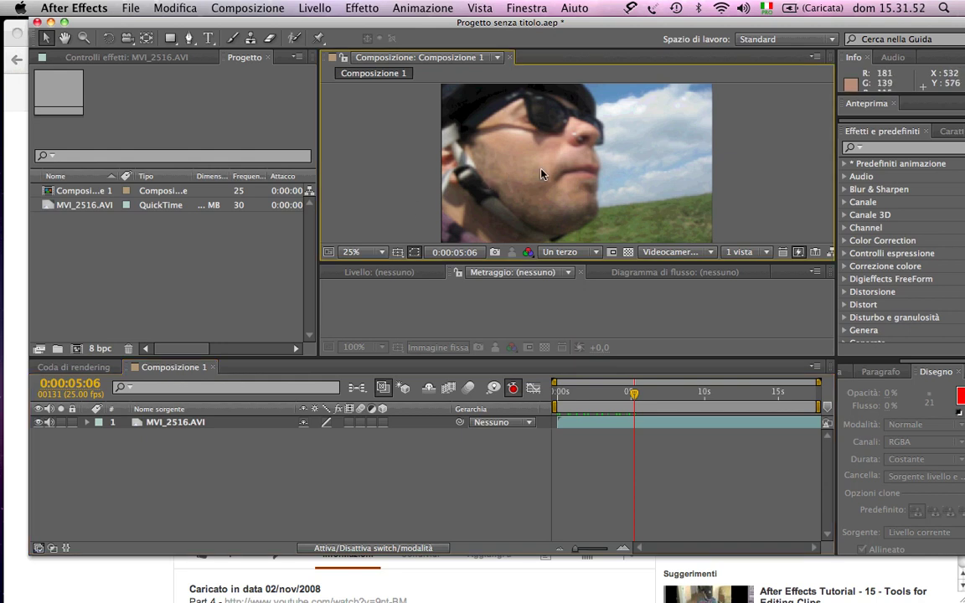
key("comma")
left_click(517, 163)
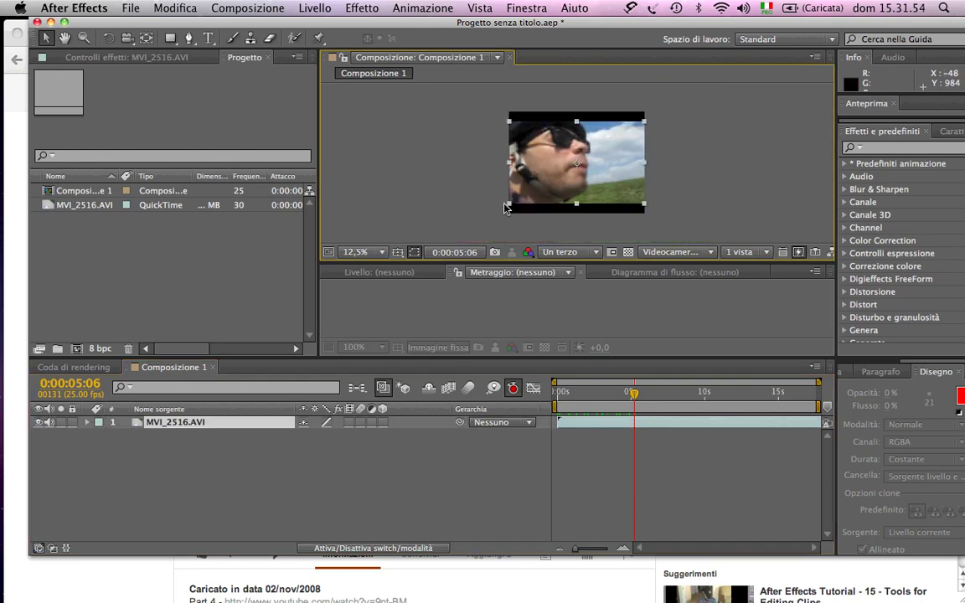
left_click_drag(513, 208, 509, 215)
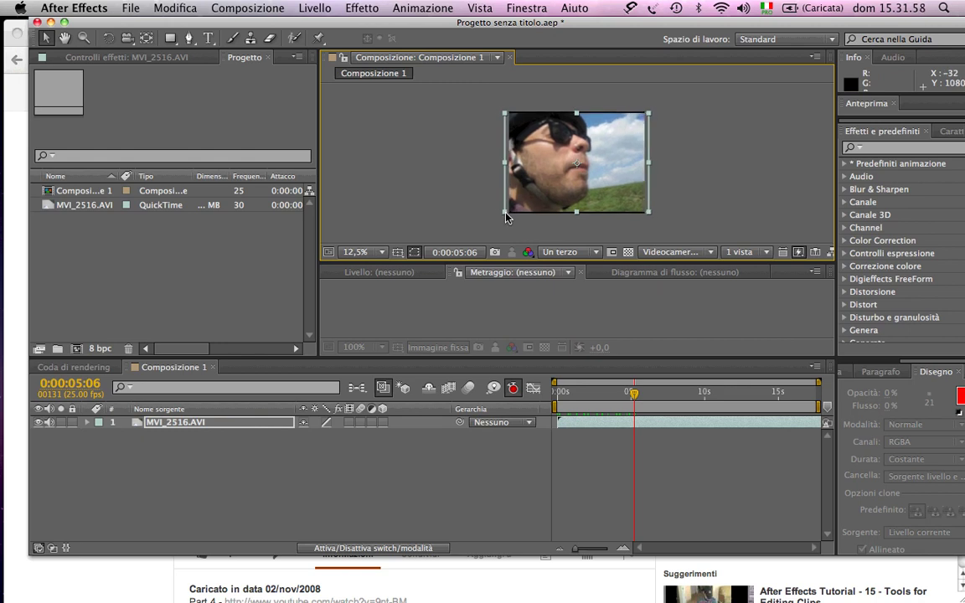
Step: Drag the panel divider down to make the composition viewer taller
scroll(572, 181, "up", 5)
scroll(541, 169, "down", 2)
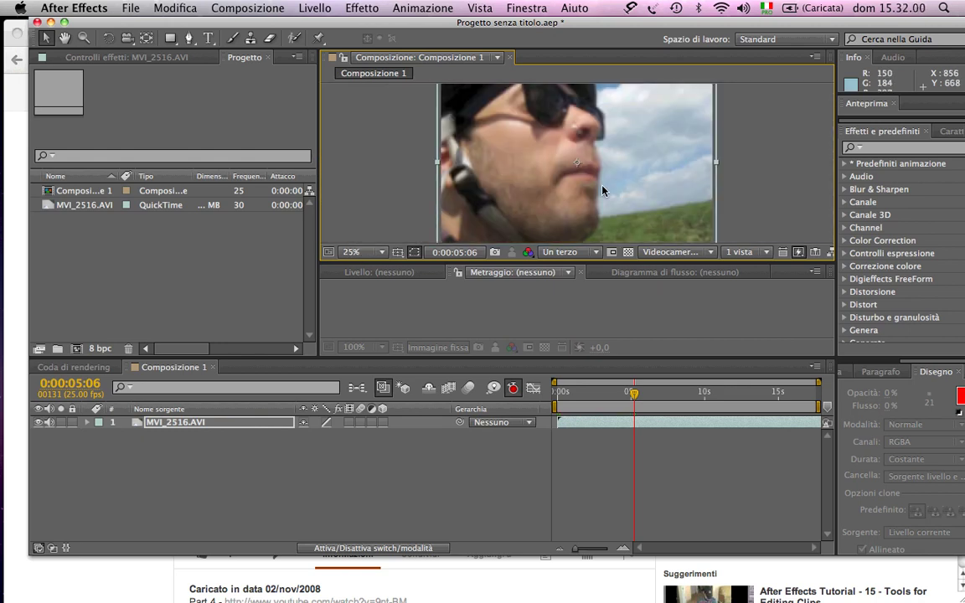
scroll(540, 168, "down", 3)
scroll(582, 186, "up", 2)
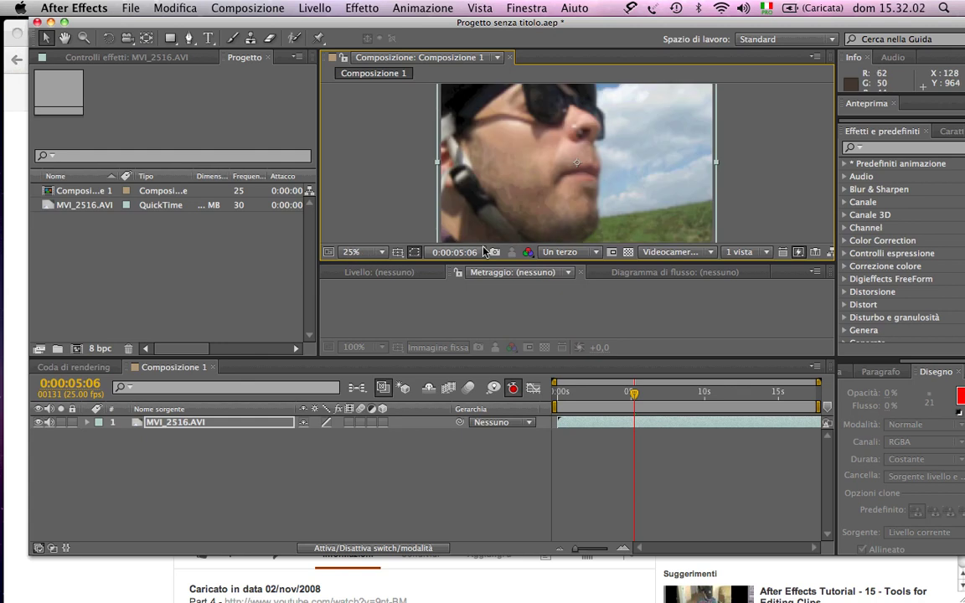
left_click_drag(540, 264, 537, 331)
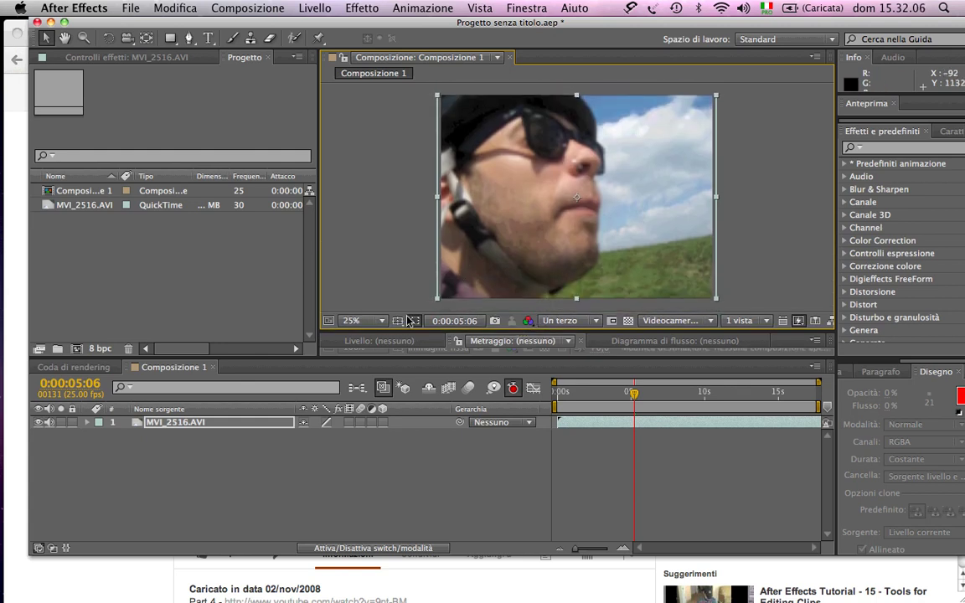
left_click(466, 194)
left_click(397, 202)
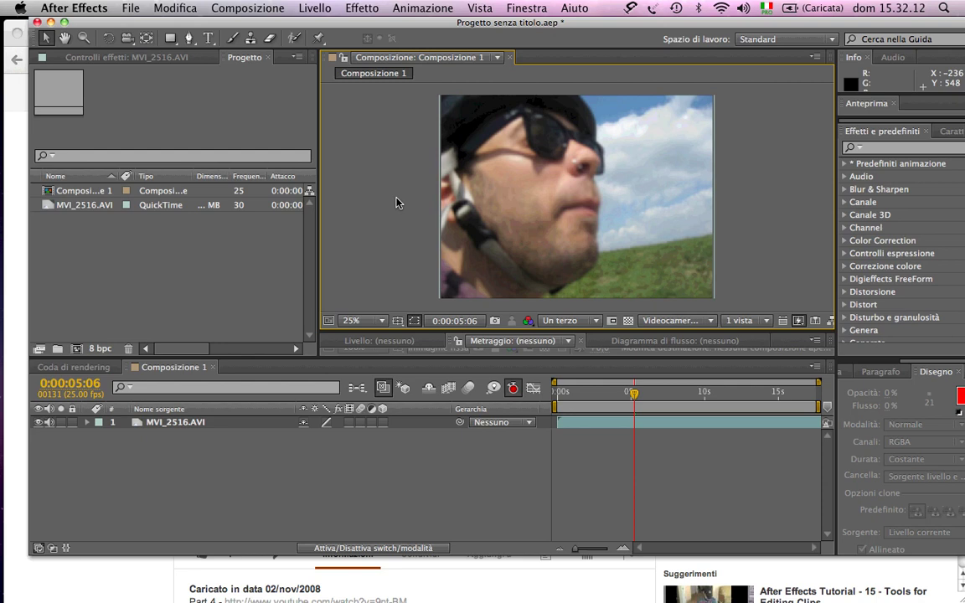
left_click(162, 480)
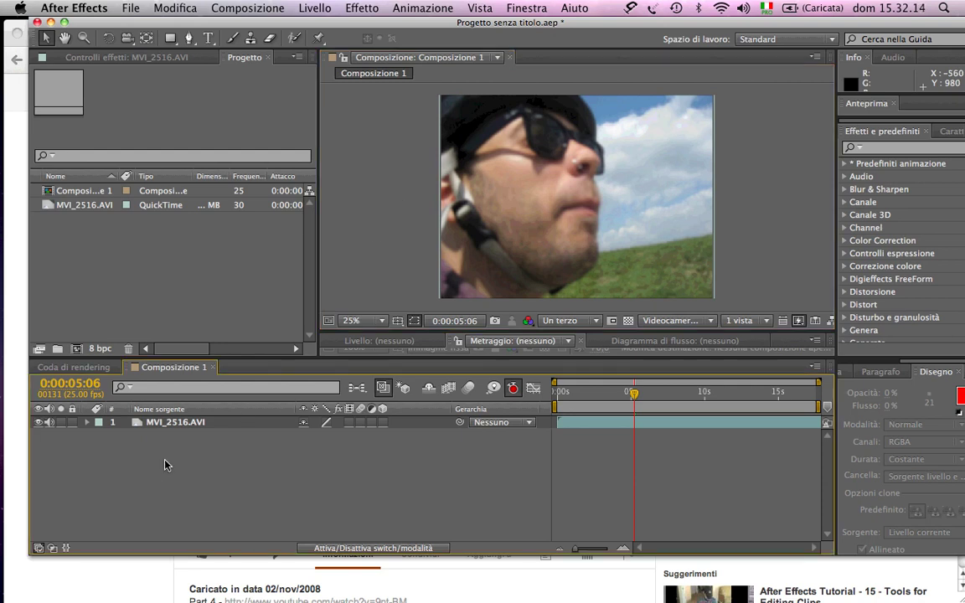
left_click(87, 424)
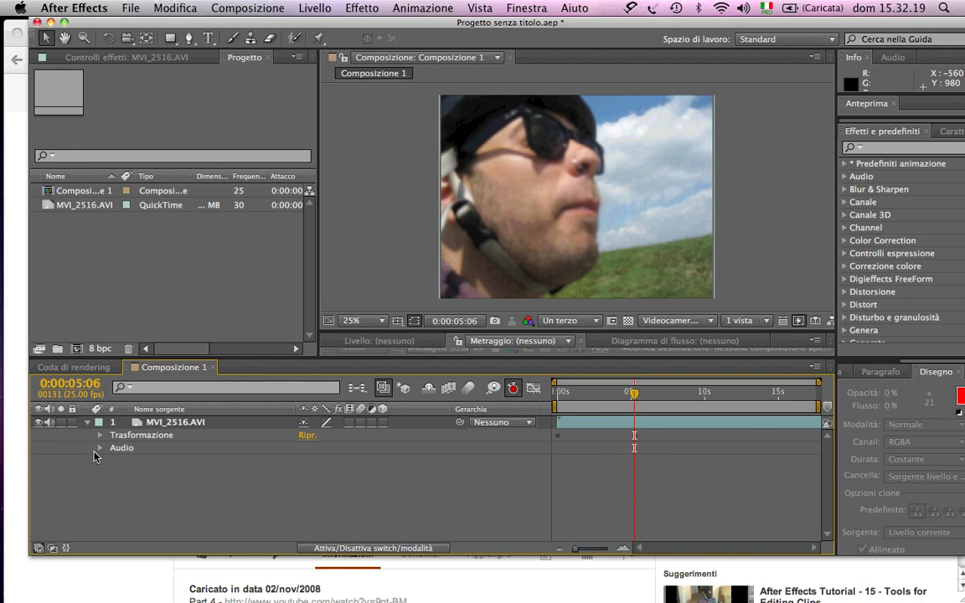
left_click(100, 436)
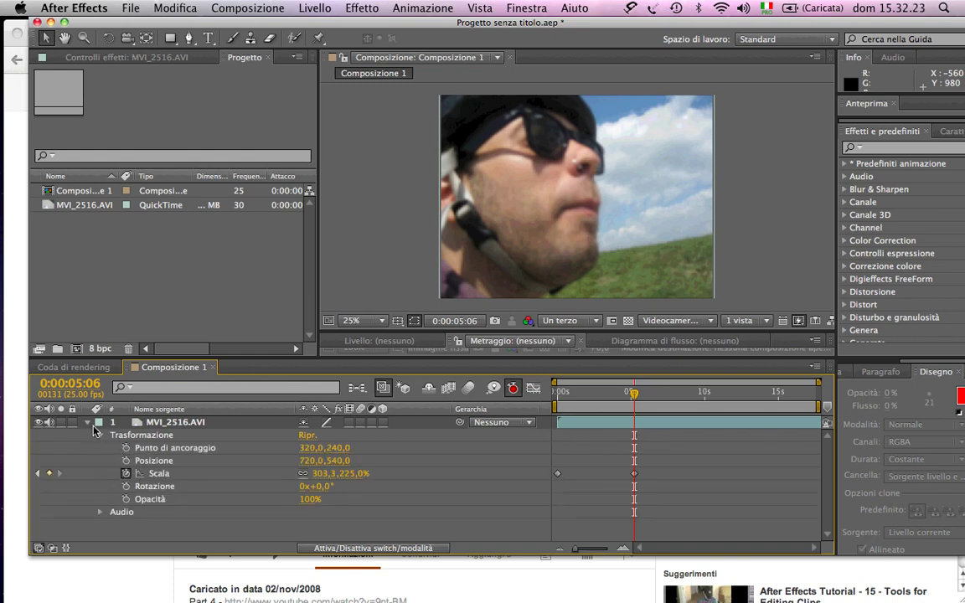
left_click(102, 436)
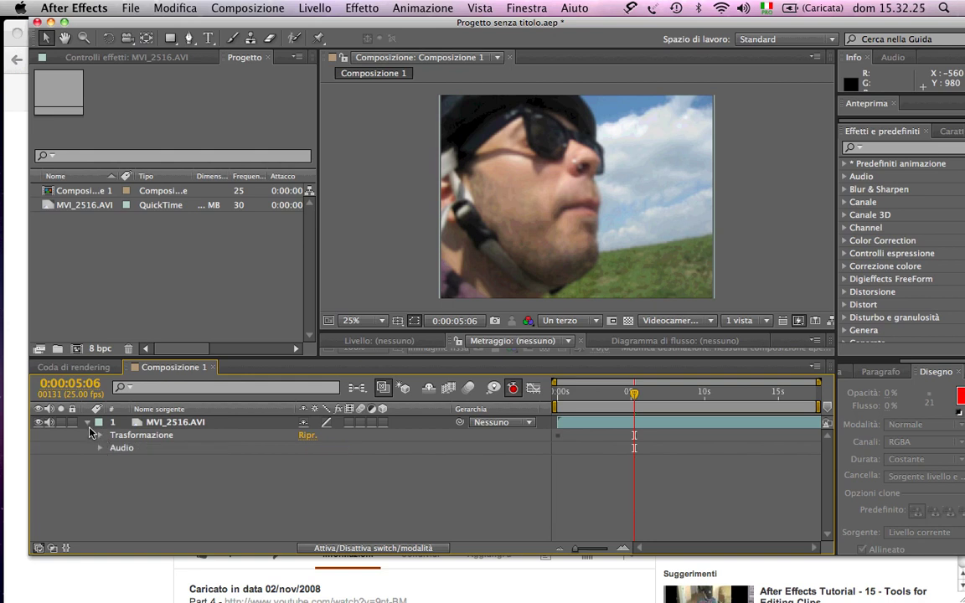
left_click(89, 425)
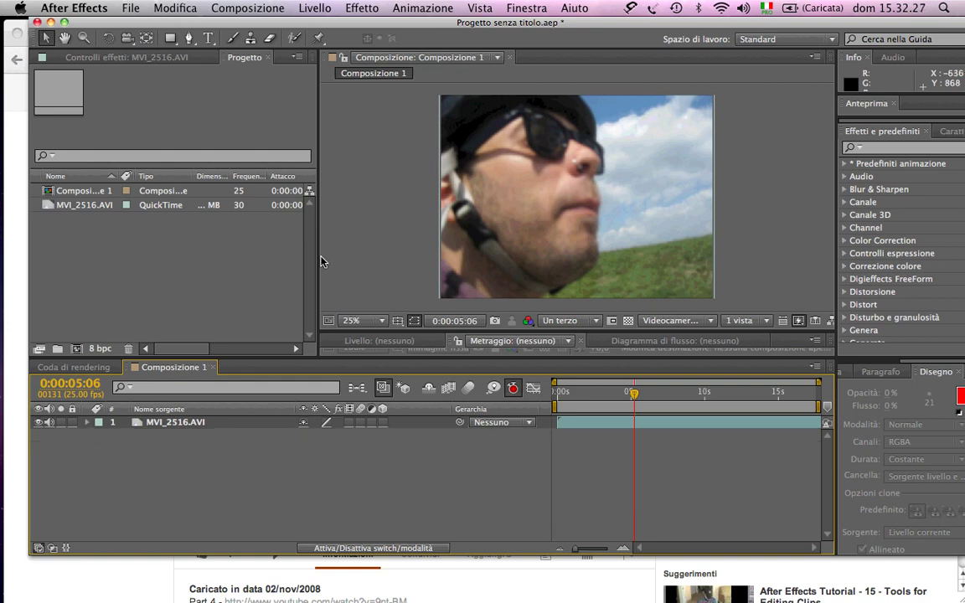